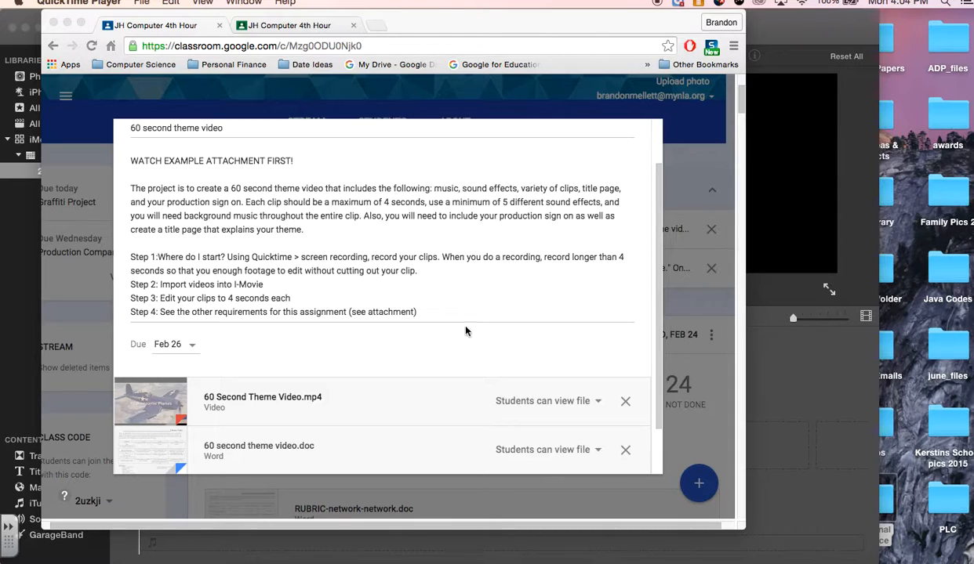
Step: Open the attached 60 second theme video.doc, review its rubric and requirements, and return to the assignment
{"action": "left_click", "coordinate": [156, 438]}
{"action": "left_click", "coordinate": [156, 439]}
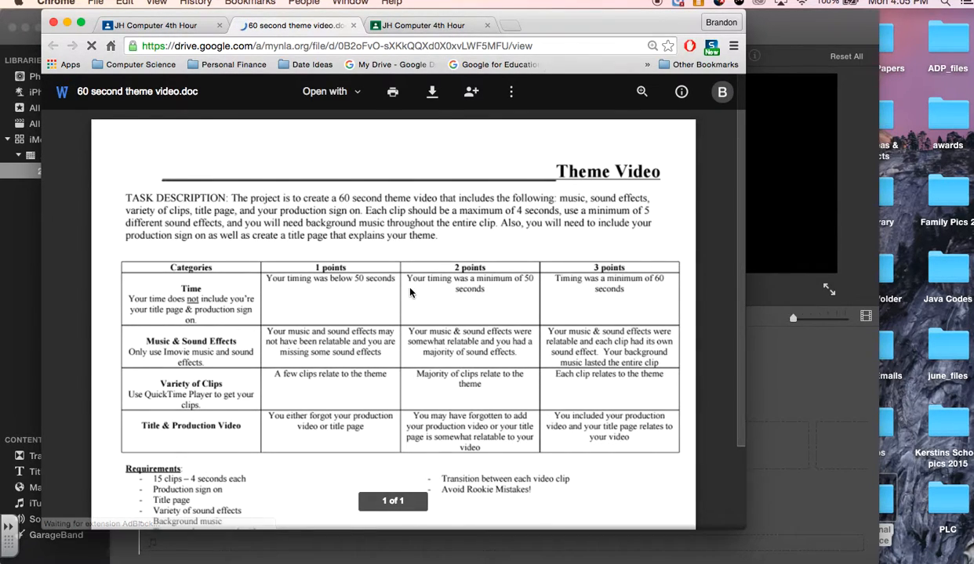
{"action": "scroll", "coordinate": [439, 118], "scroll_direction": "down", "scroll_amount": 3}
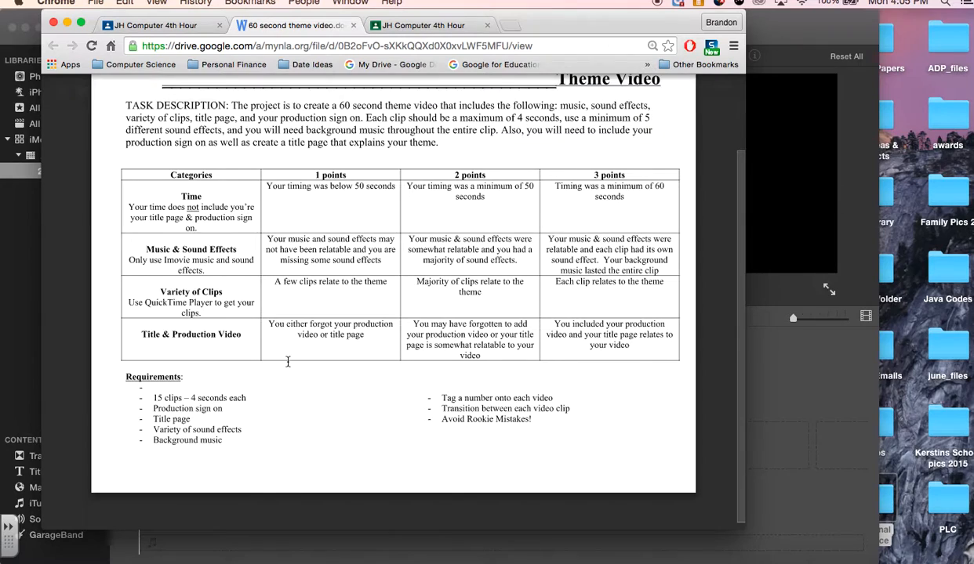
{"action": "left_click", "coordinate": [194, 30]}
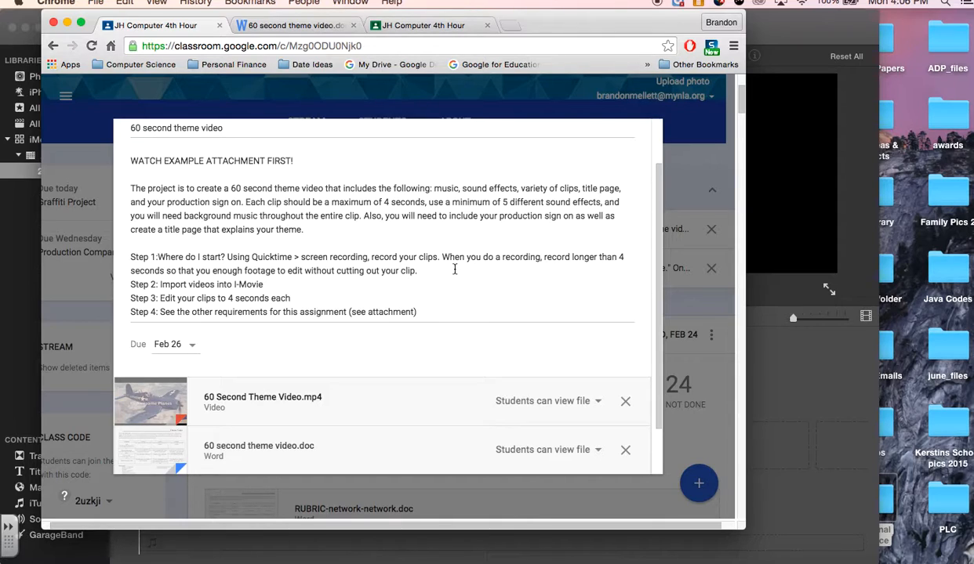
Step: Switch to iMovie and add a section of about 6 seconds from the 23-second basketball clip to the empty timeline
{"action": "left_click", "coordinate": [773, 383]}
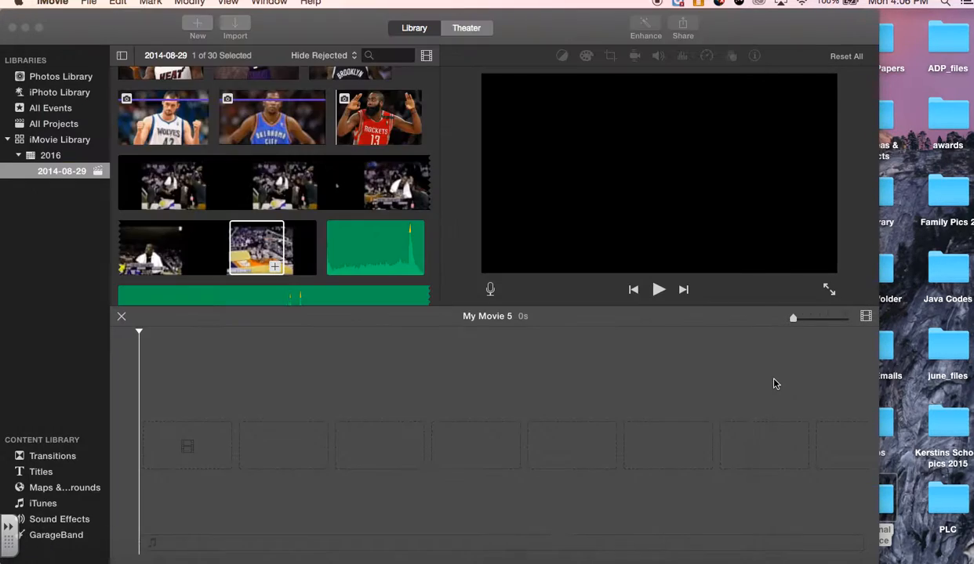
{"action": "scroll", "coordinate": [302, 176], "scroll_direction": "up", "scroll_amount": 2}
{"action": "scroll", "coordinate": [301, 176], "scroll_direction": "down", "scroll_amount": 3}
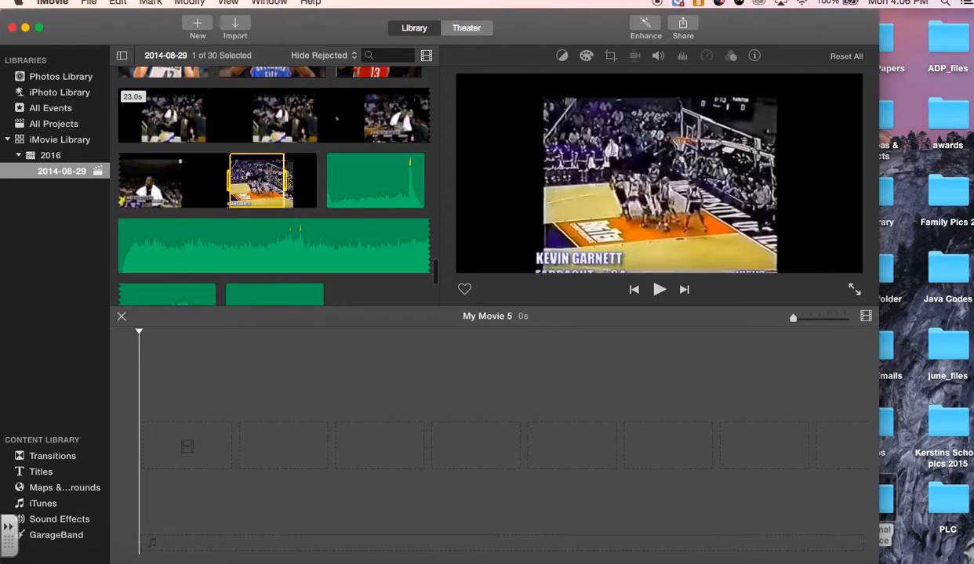
{"action": "left_click", "coordinate": [377, 113]}
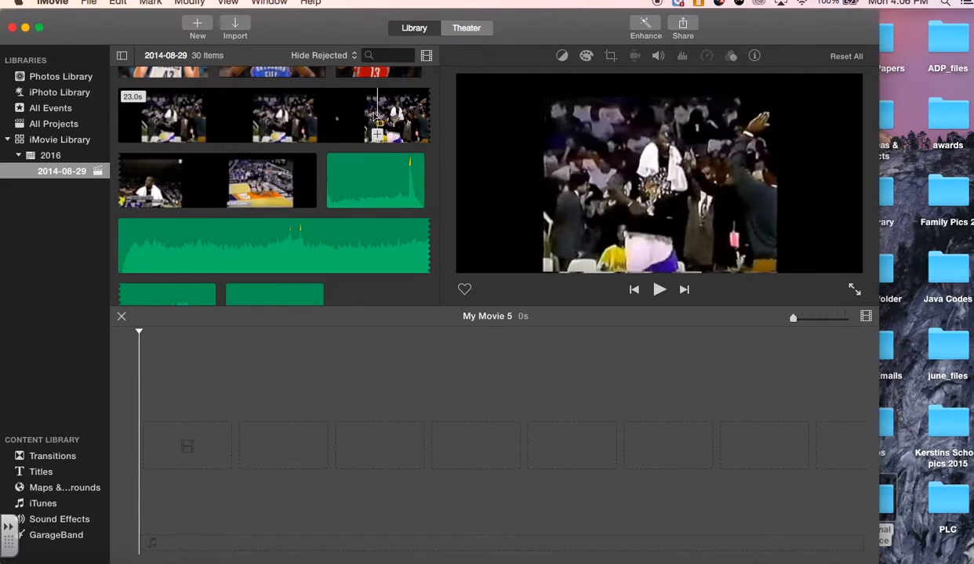
{"action": "left_click_drag", "start_coordinate": [365, 114], "coordinate": [177, 452]}
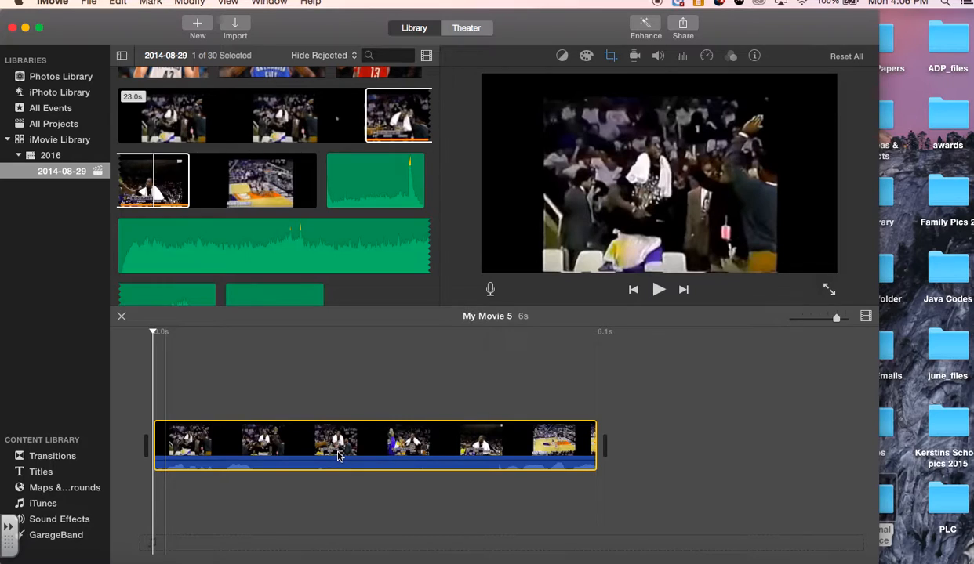
Step: Try trimming the start of the timeline clip to 4.0 seconds, and extend it back out to 6.3 seconds
{"action": "key", "text": "space"}
{"action": "key", "text": "space"}
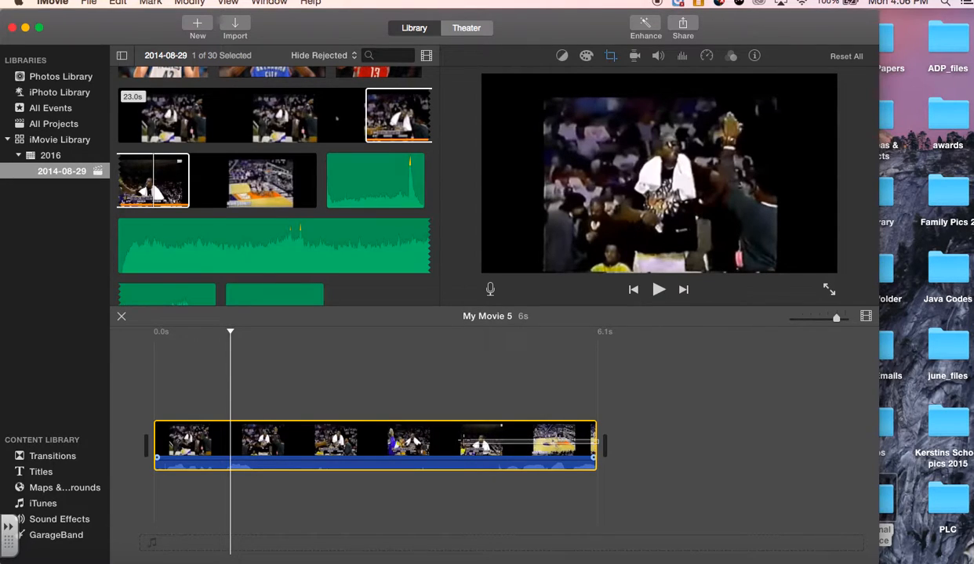
{"action": "left_click", "coordinate": [502, 448]}
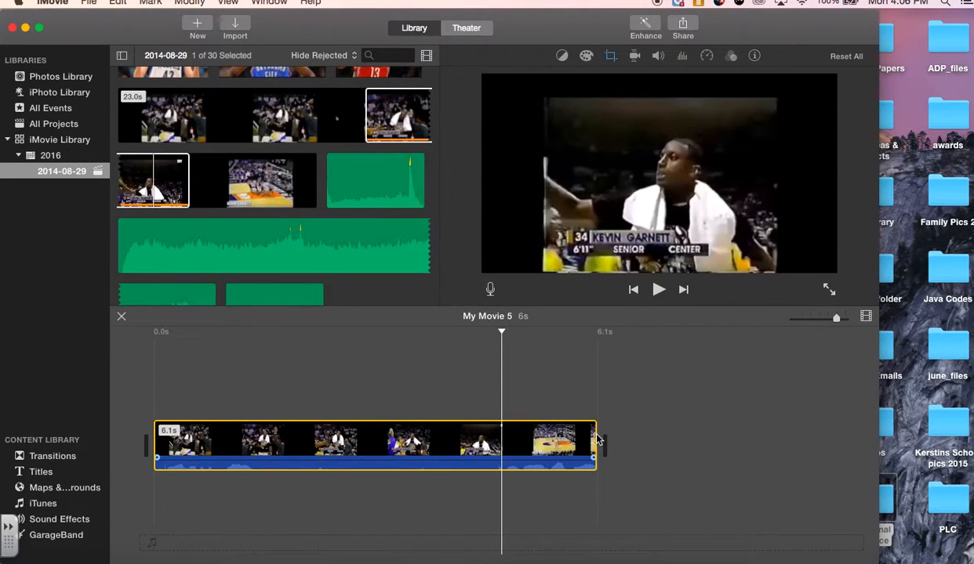
{"action": "left_click", "coordinate": [396, 443]}
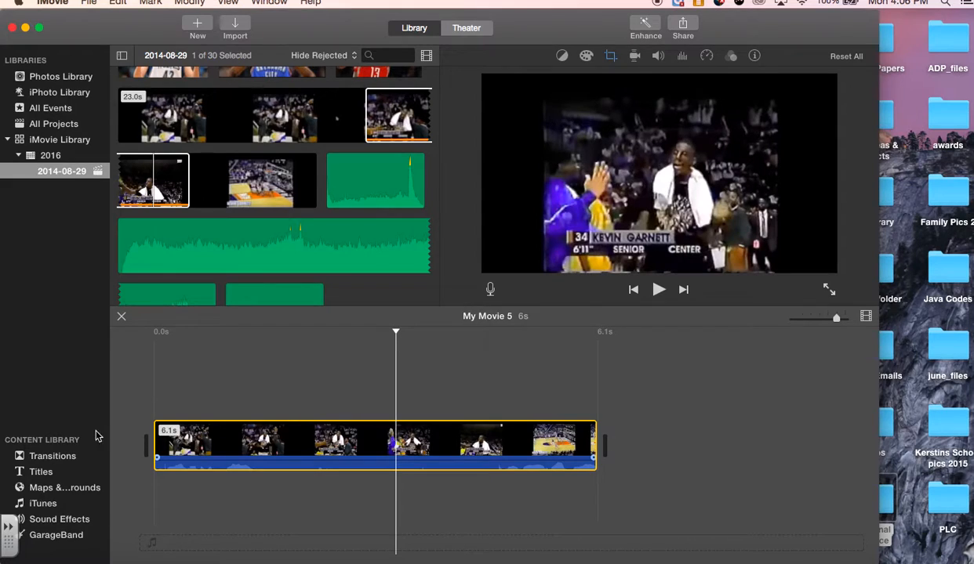
{"action": "left_click_drag", "start_coordinate": [155, 445], "coordinate": [309, 447]}
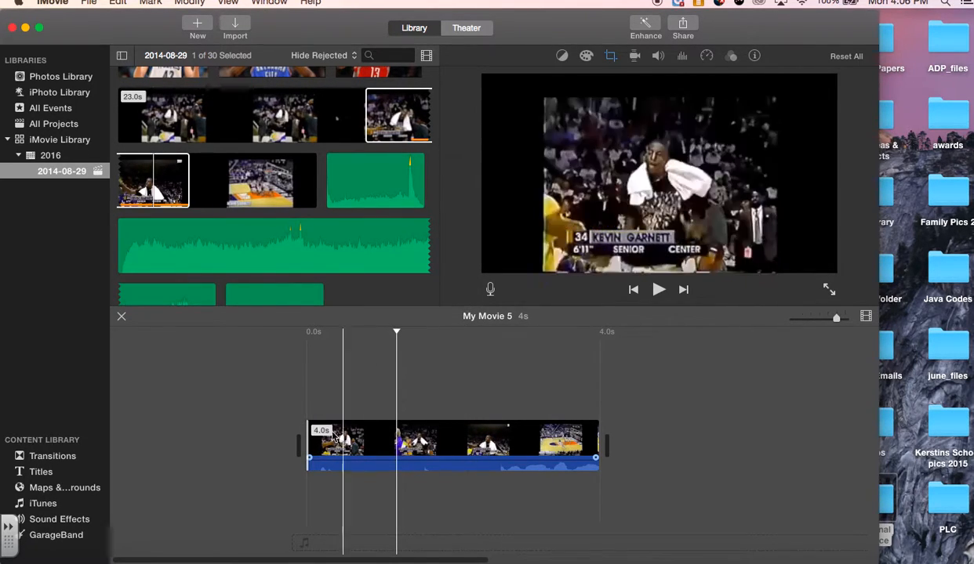
{"action": "left_click_drag", "start_coordinate": [303, 439], "coordinate": [137, 441]}
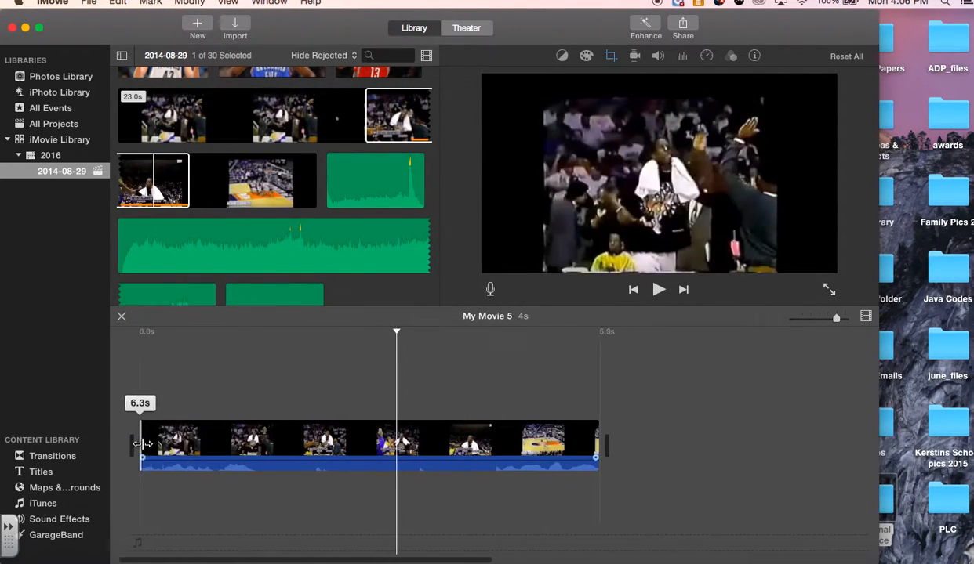
Step: Split the timeline clip at about 2.4 seconds and delete the part before the split
{"action": "left_click", "coordinate": [317, 442]}
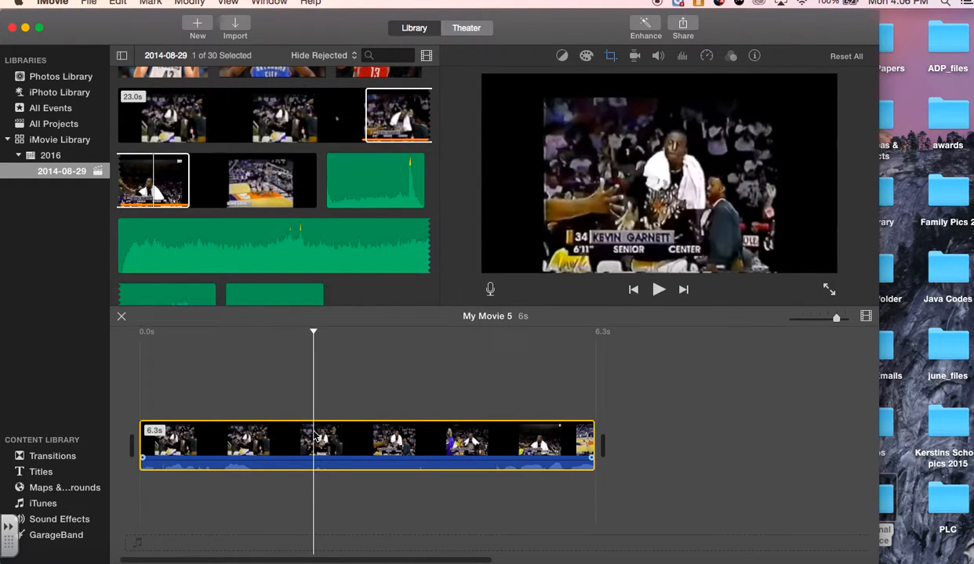
{"action": "key", "text": "super+b"}
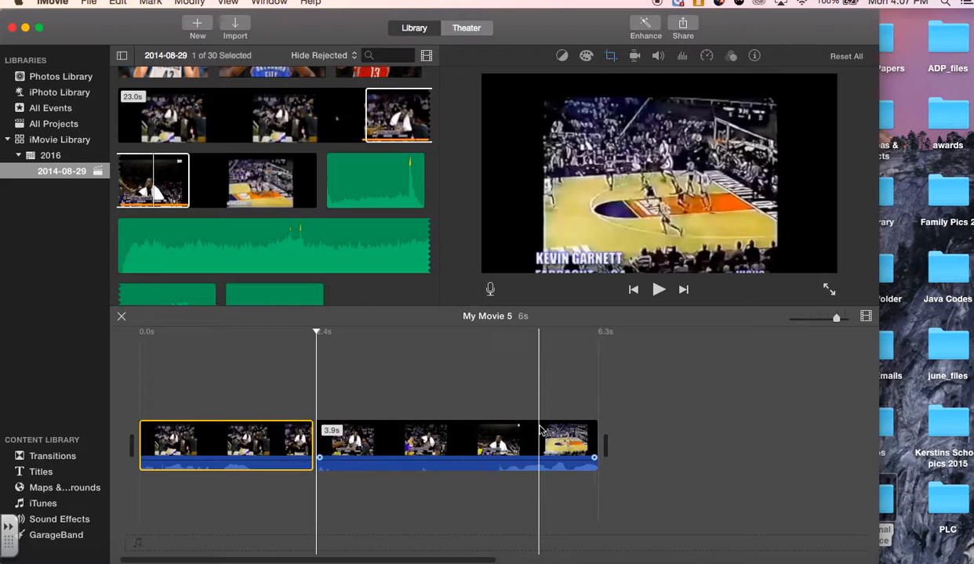
{"action": "key", "text": "Delete"}
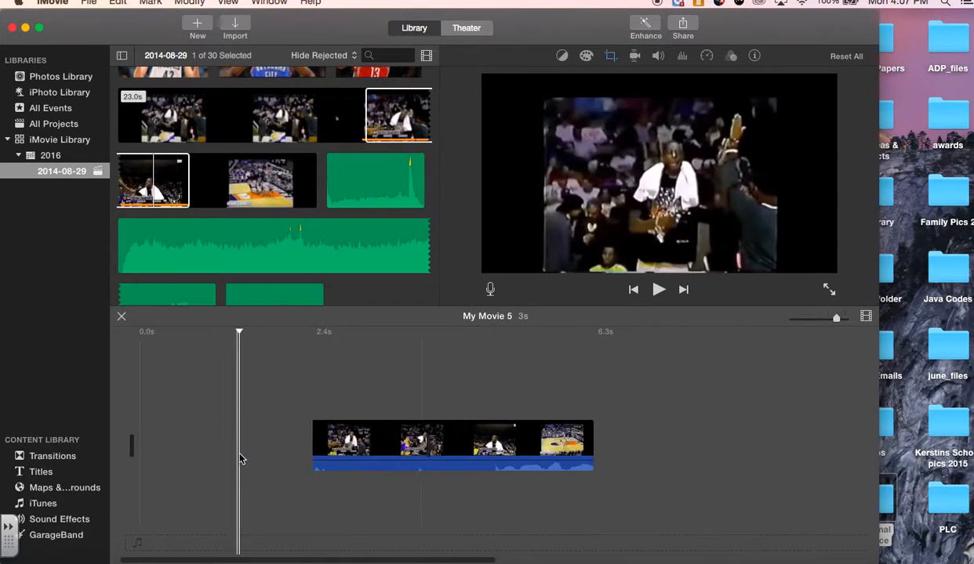
{"action": "left_click", "coordinate": [294, 442]}
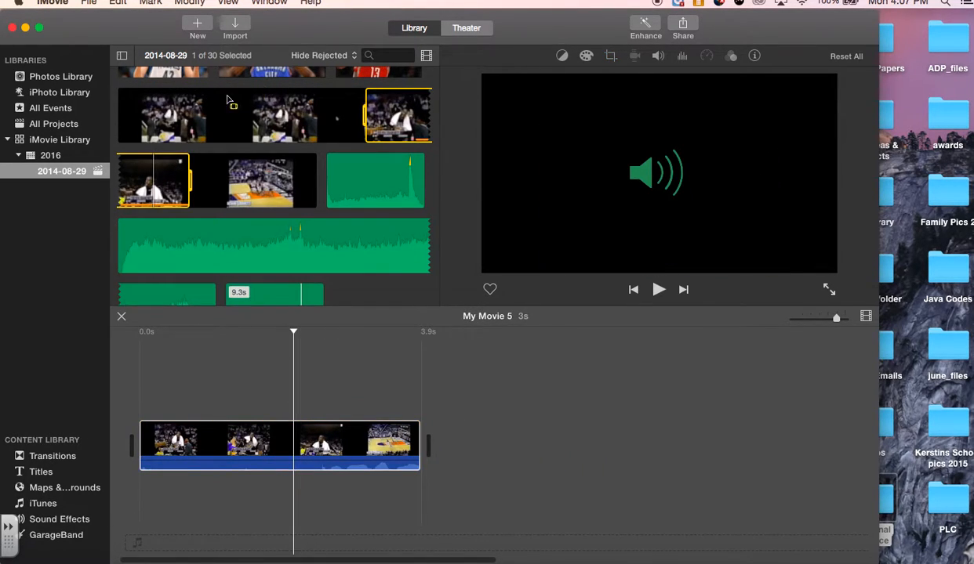
Step: Add a section from the beginning of the 23-second clip after the first timeline clip and trim its end to about 4 seconds
{"action": "scroll", "coordinate": [273, 187], "scroll_direction": "up", "scroll_amount": 3}
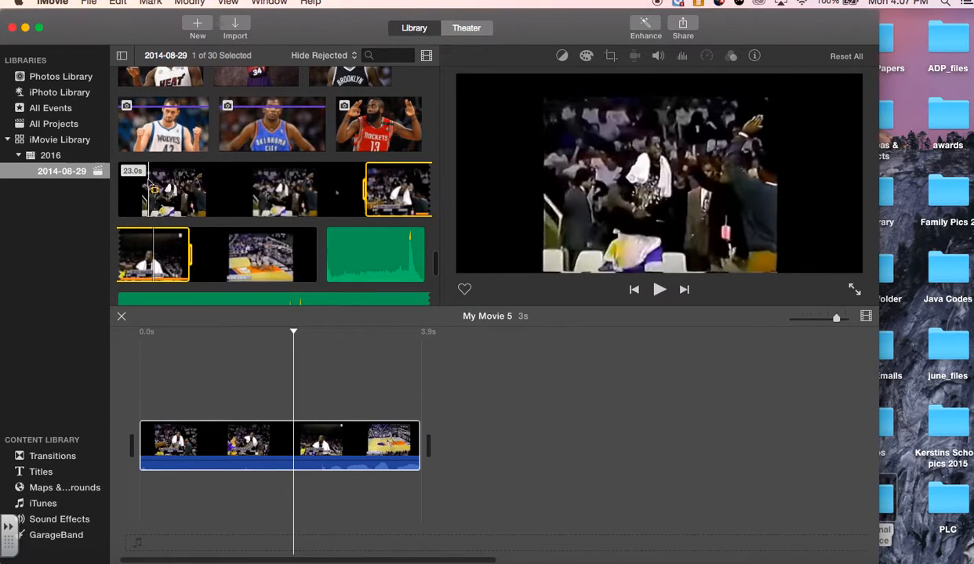
{"action": "left_click_drag", "start_coordinate": [186, 182], "coordinate": [274, 185]}
{"action": "left_click_drag", "start_coordinate": [189, 186], "coordinate": [451, 447]}
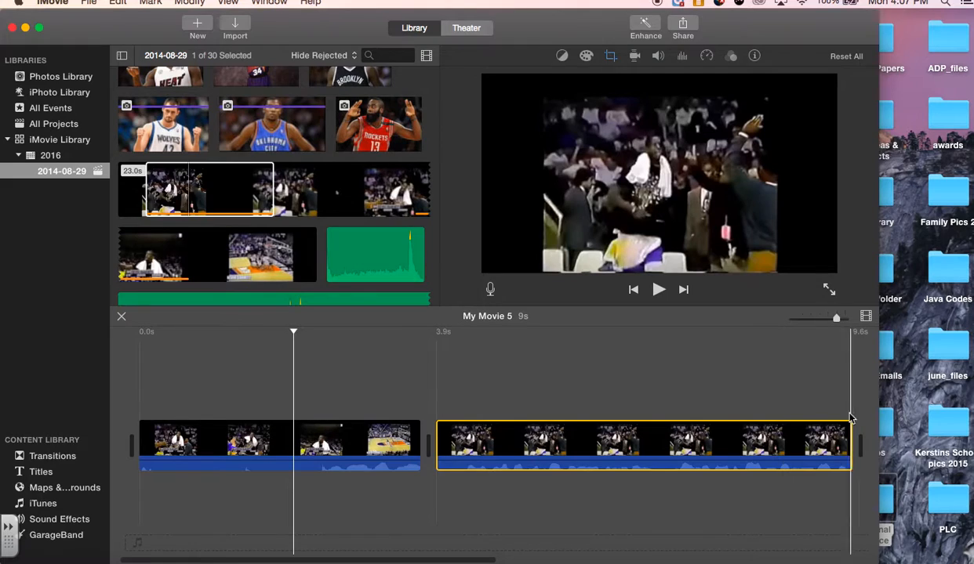
{"action": "left_click_drag", "start_coordinate": [845, 434], "coordinate": [724, 434]}
{"action": "left_click", "coordinate": [539, 512]}
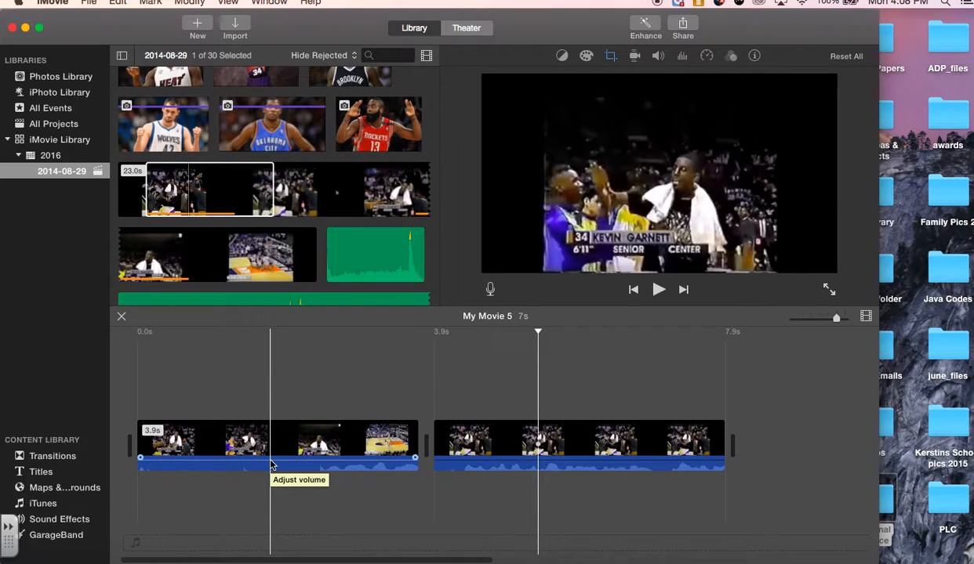
Step: Play the first timeline clip with the system volume raised to hear its original sound
{"action": "left_click", "coordinate": [297, 444]}
{"action": "key", "text": "space"}
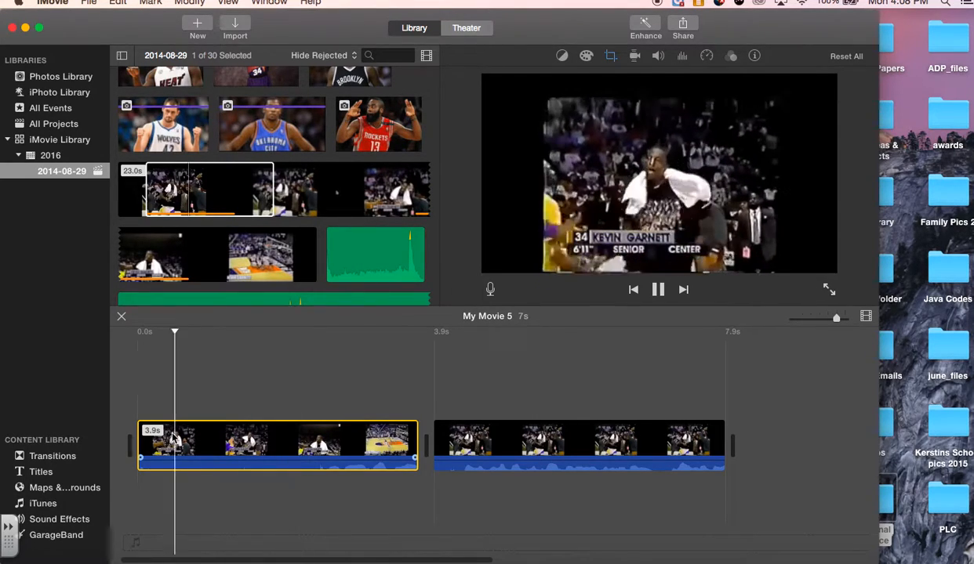
{"action": "key", "text": "XF86AudioRaiseVolume"}
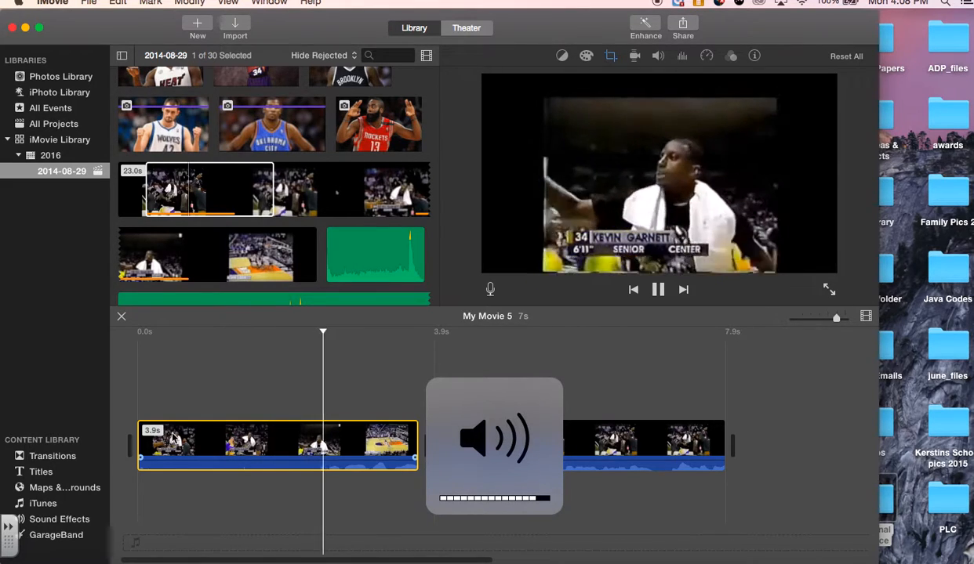
{"action": "key", "text": "space"}
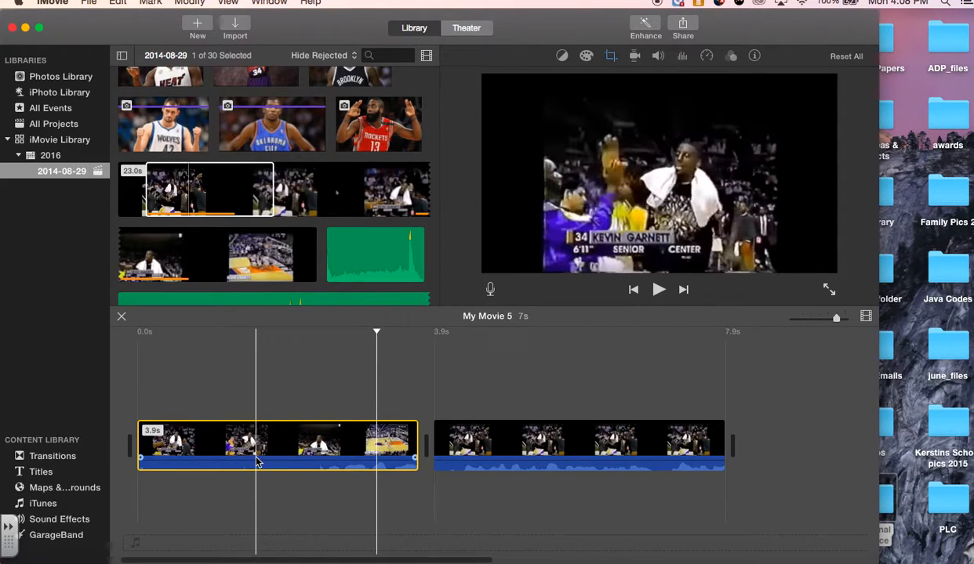
Step: Lower the volume of both timeline clips to 0% and check the silent playback
{"action": "left_click_drag", "start_coordinate": [262, 464], "coordinate": [256, 486]}
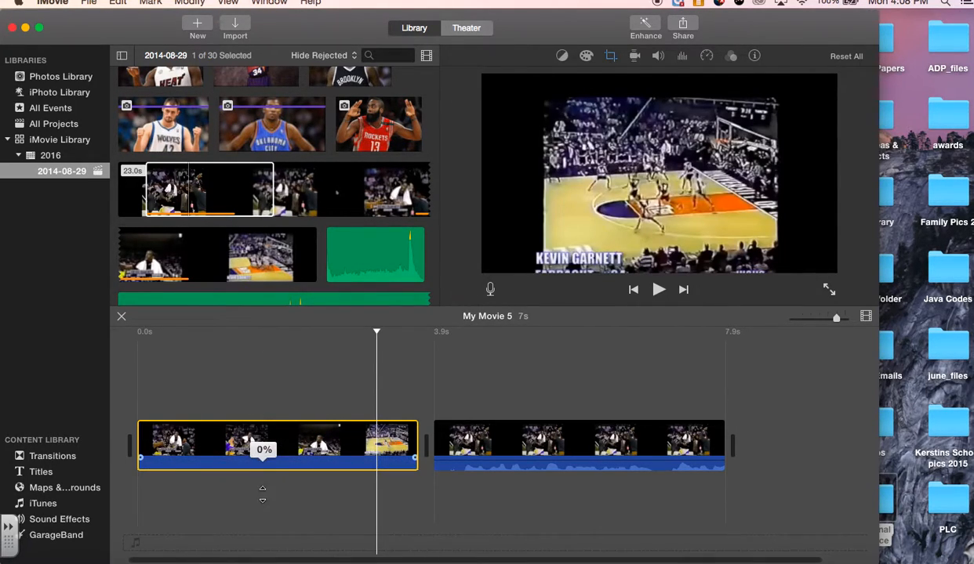
{"action": "key", "text": "space"}
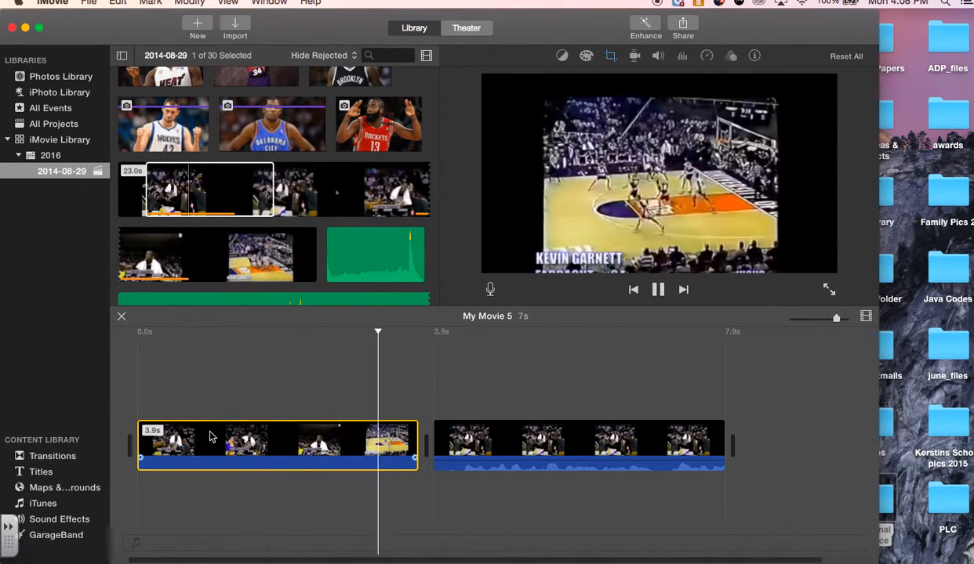
{"action": "key", "text": "space"}
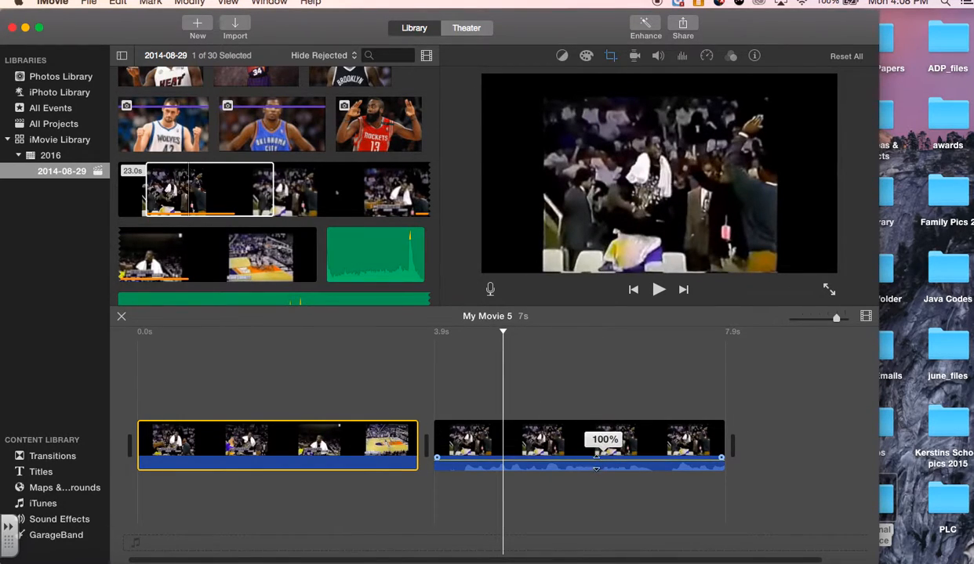
{"action": "left_click", "coordinate": [367, 506]}
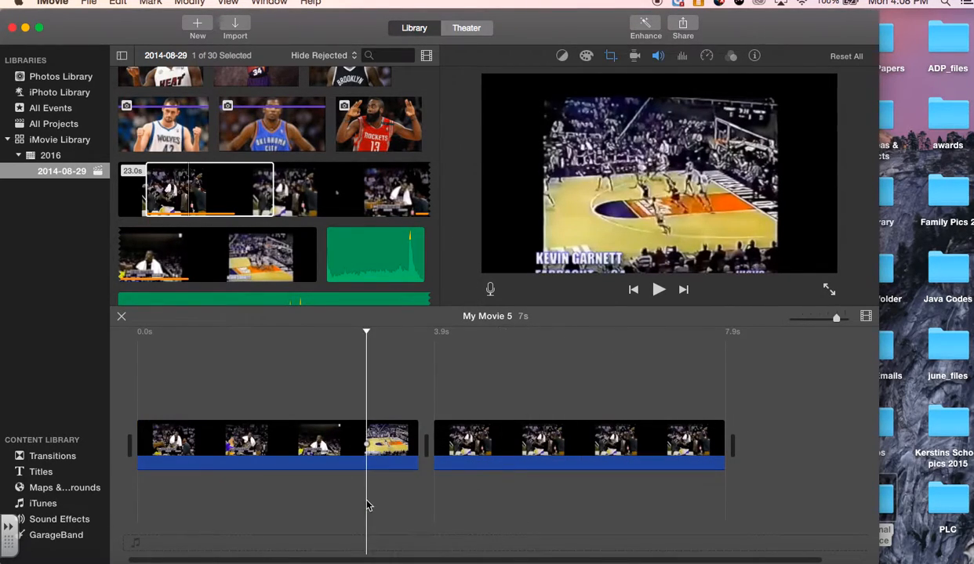
Step: Switch back to Chrome and review the assignment steps and the requirements in 60 second theme video.doc
{"action": "left_click", "coordinate": [459, 542]}
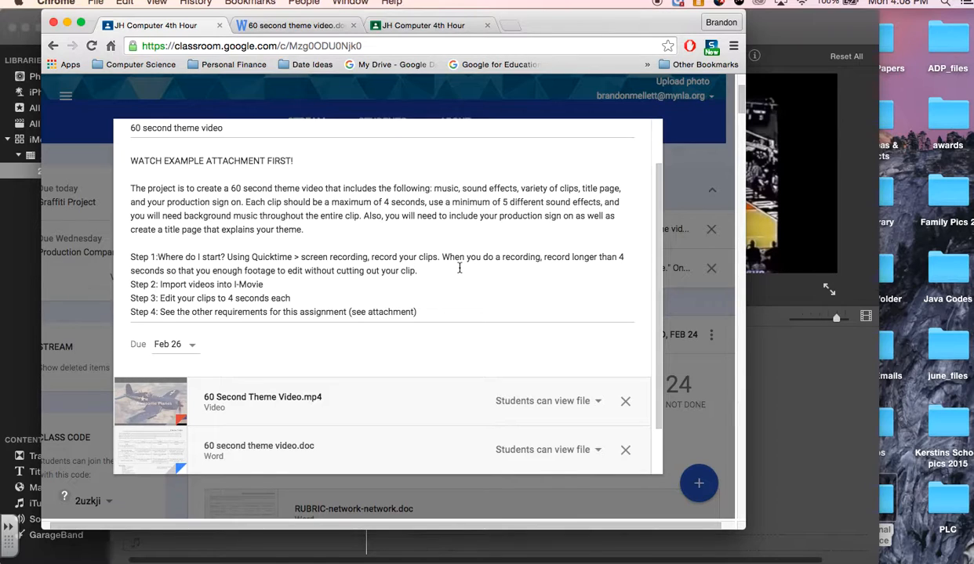
{"action": "left_click", "coordinate": [299, 299]}
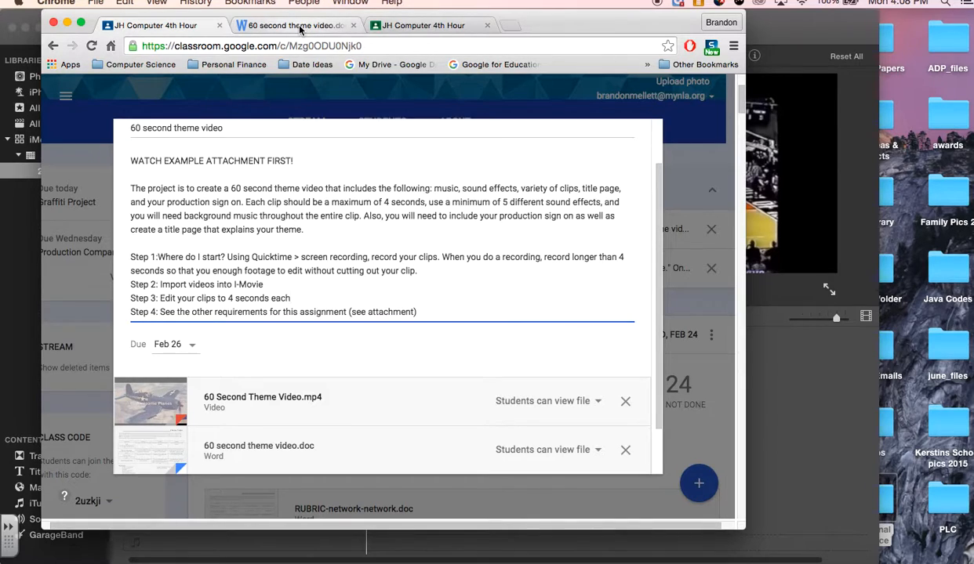
{"action": "left_click", "coordinate": [329, 25]}
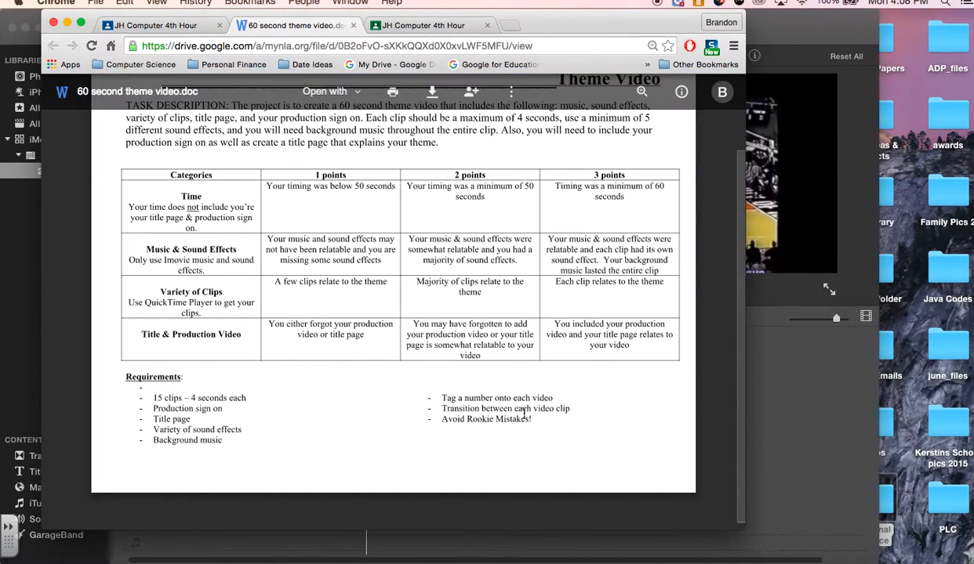